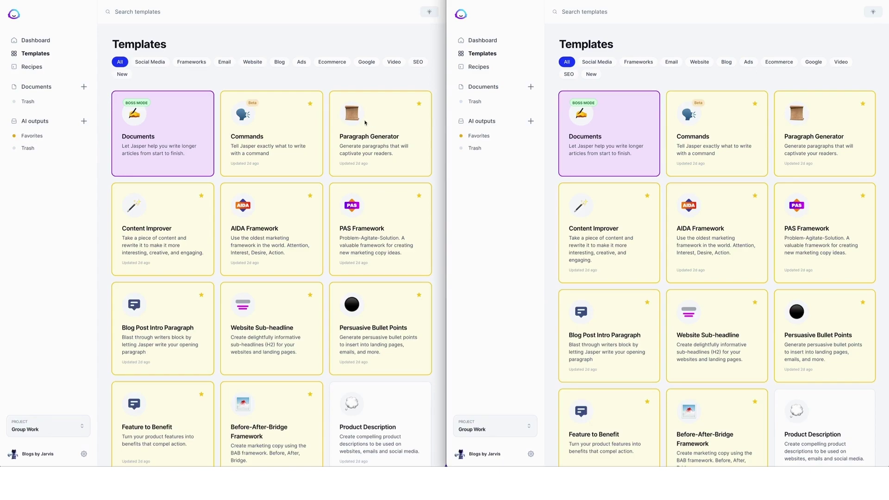
Open the Paragraph Generator template in the left window
click(363, 121)
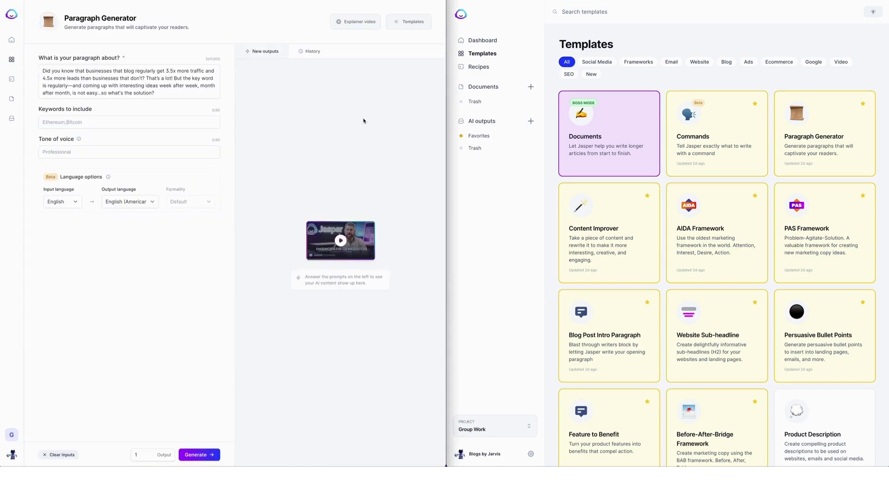
Open Commands on the right and paste the 10-tip blog command into the Paragraph Generator topic
click(742, 102)
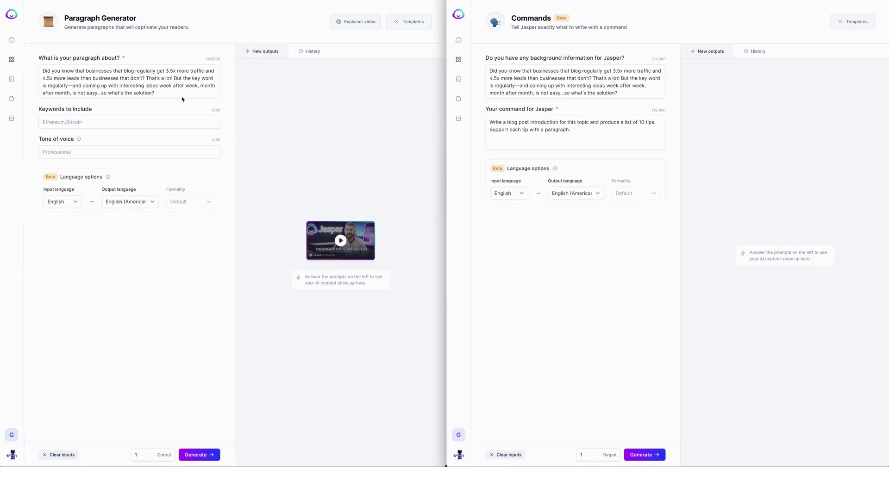
click(161, 94)
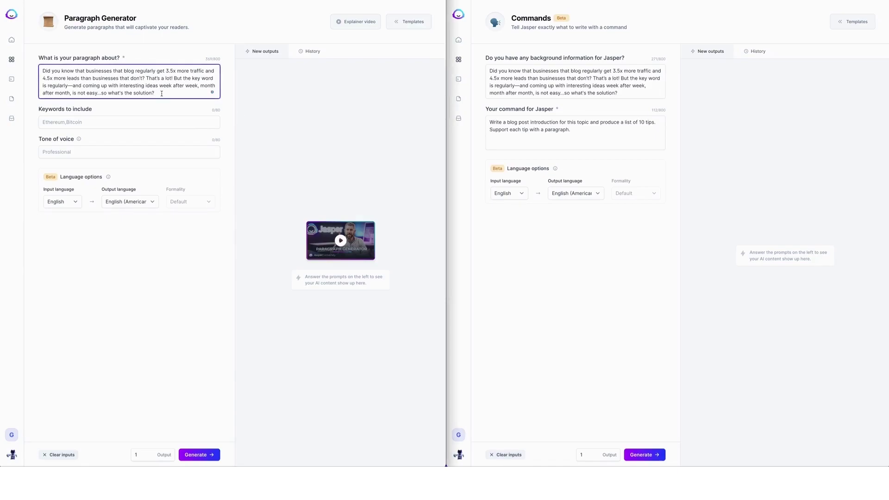
text(Write a blog post introduction and produce a list of 10 tips. Support each tip with a paragraph.)
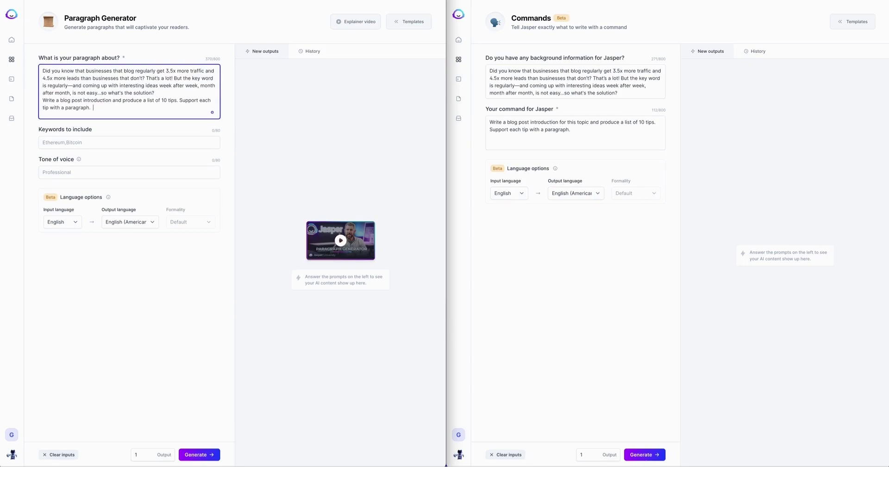
click(623, 90)
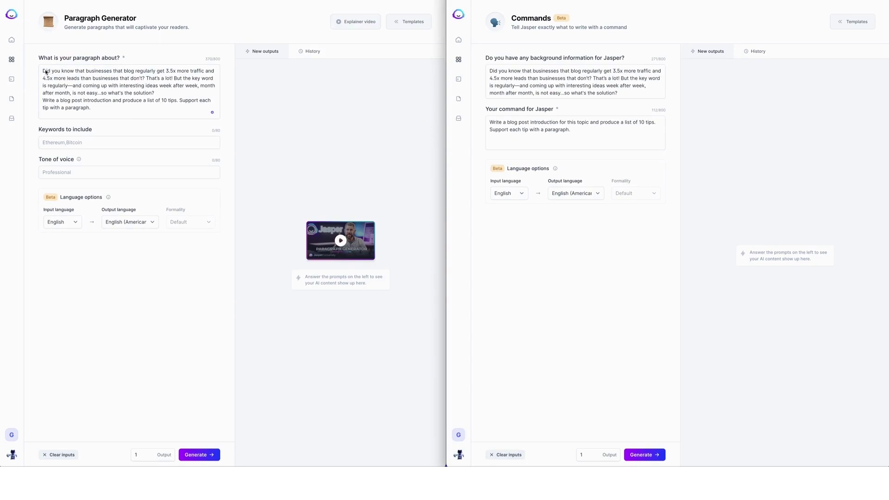
Generate a Paragraph Generator output from the topic, leaving Keywords and Tone of voice blank
drag(43, 71, 160, 91)
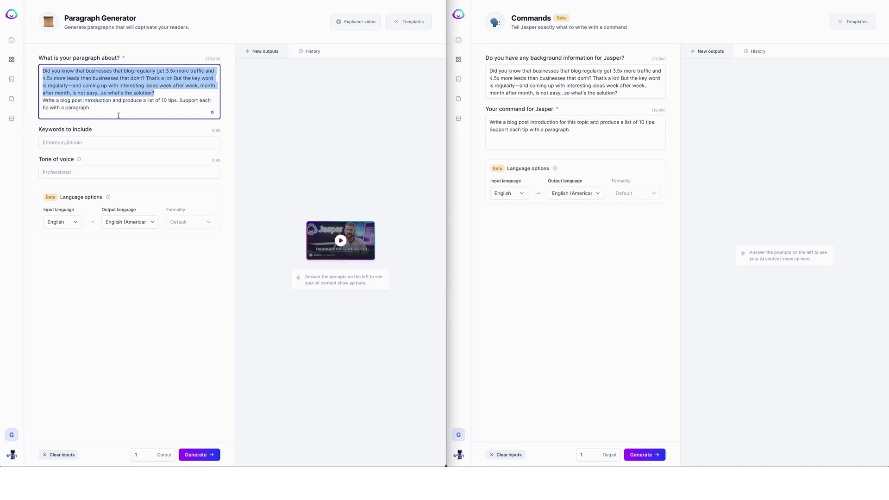
drag(96, 108, 40, 102)
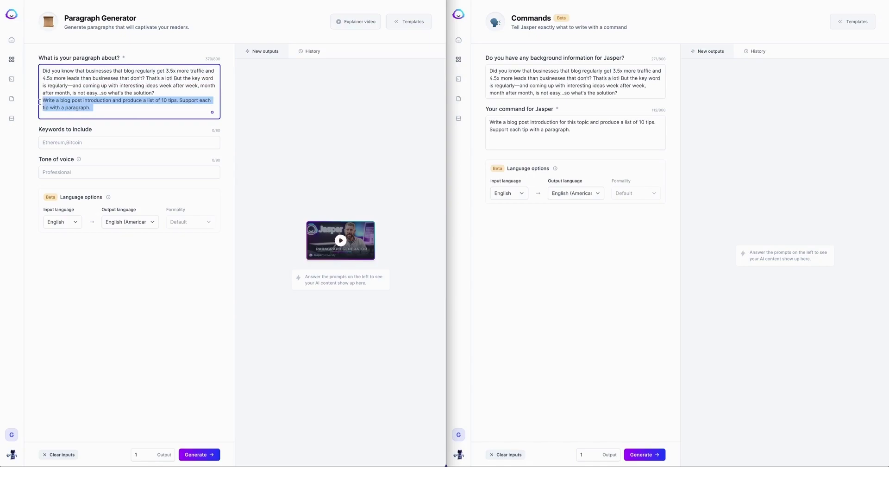
click(136, 143)
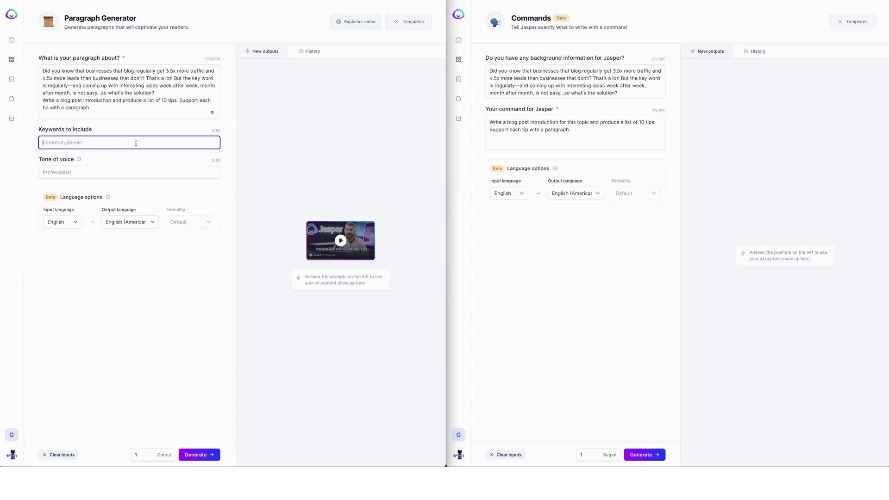
click(123, 173)
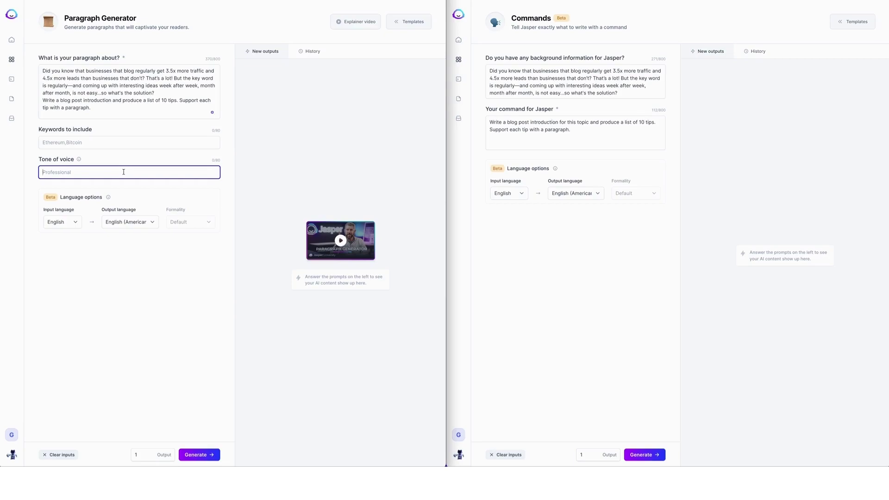
click(198, 459)
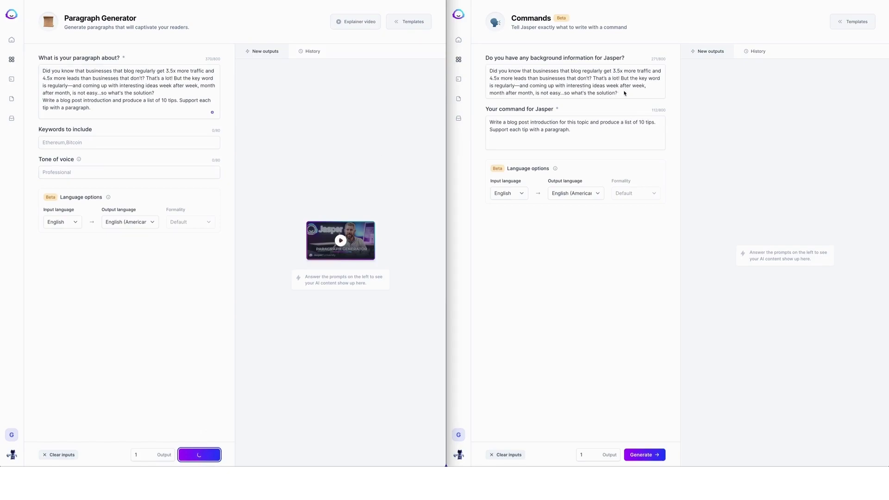
drag(624, 93, 479, 73)
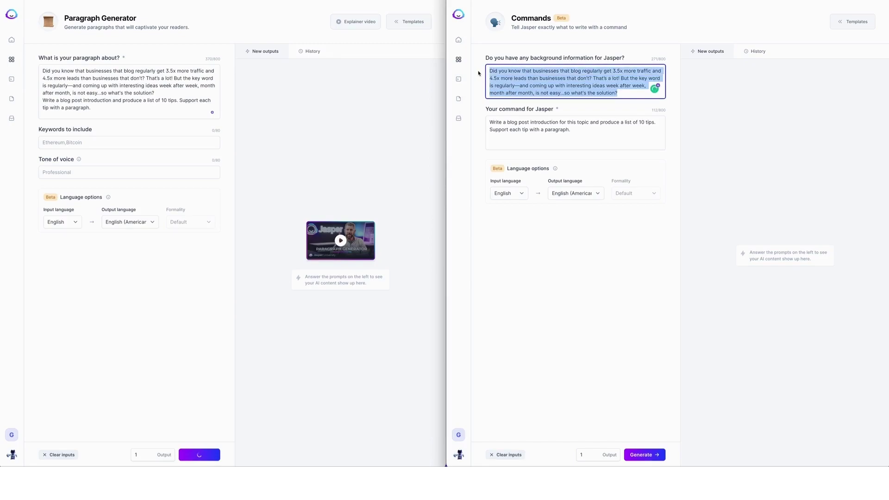
drag(154, 94, 48, 66)
click(596, 123)
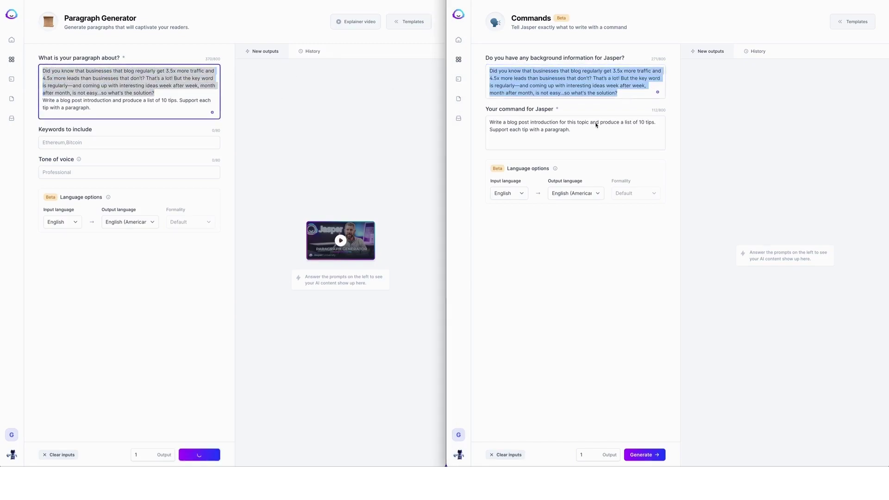
drag(605, 132, 480, 120)
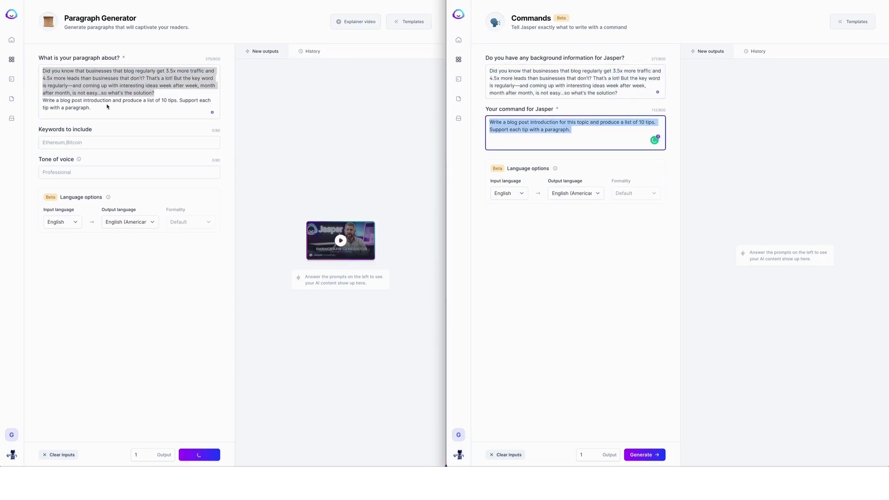
click(93, 108)
drag(92, 108, 41, 101)
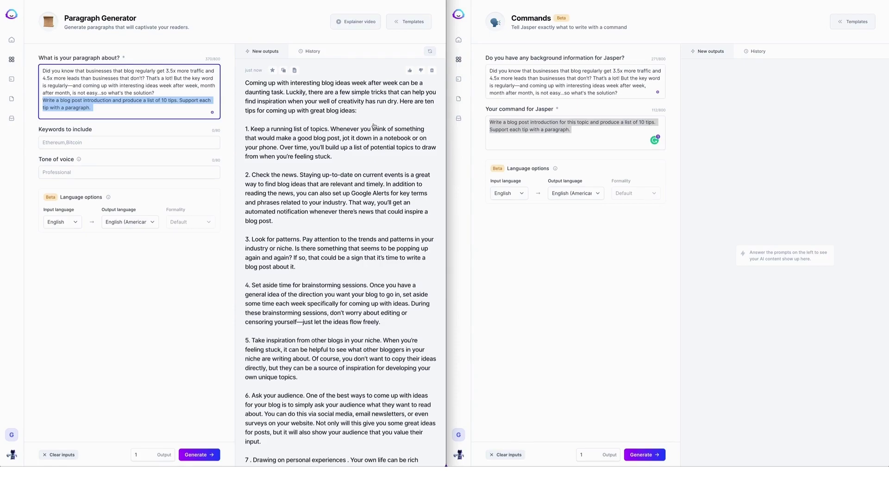
Scroll through the Paragraph Generator output to review the blog intro and ten tips
scroll(374, 126, down, 5)
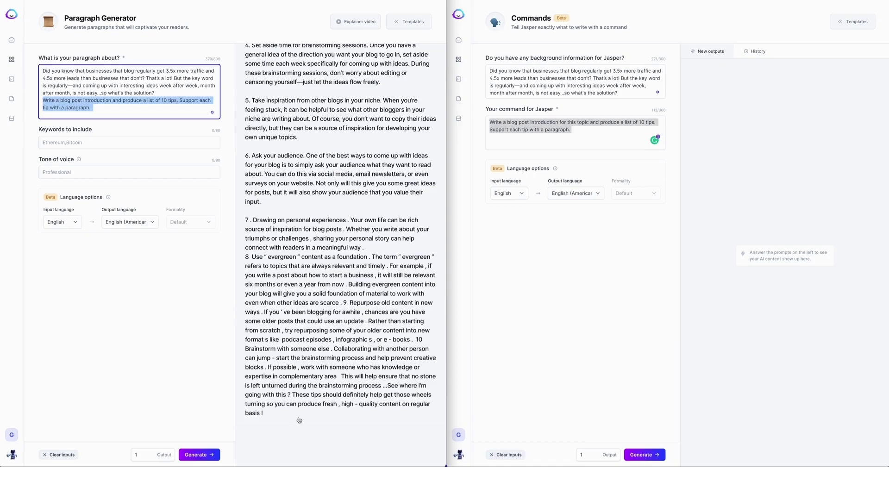
scroll(299, 420, up, 10)
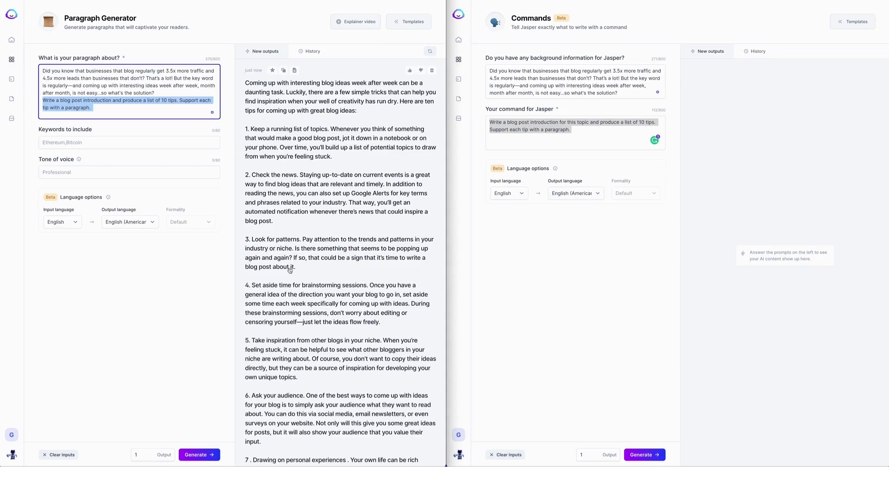
scroll(290, 270, down, 5)
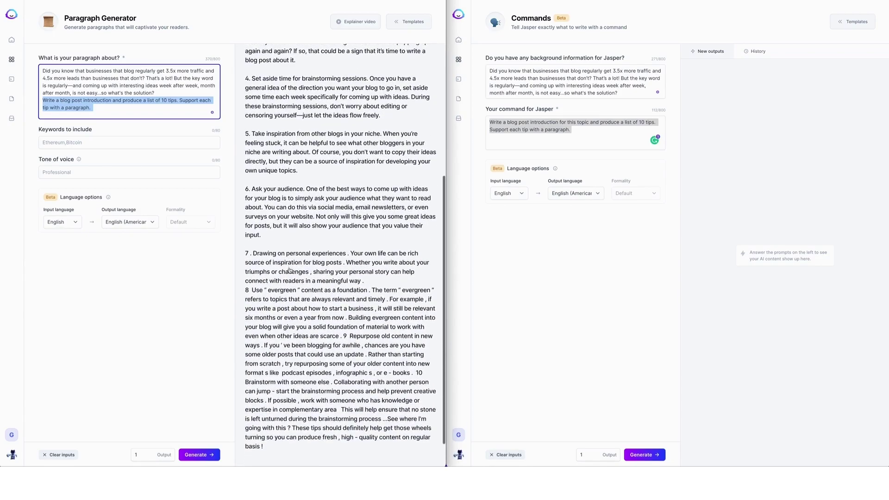
scroll(290, 270, down, 1)
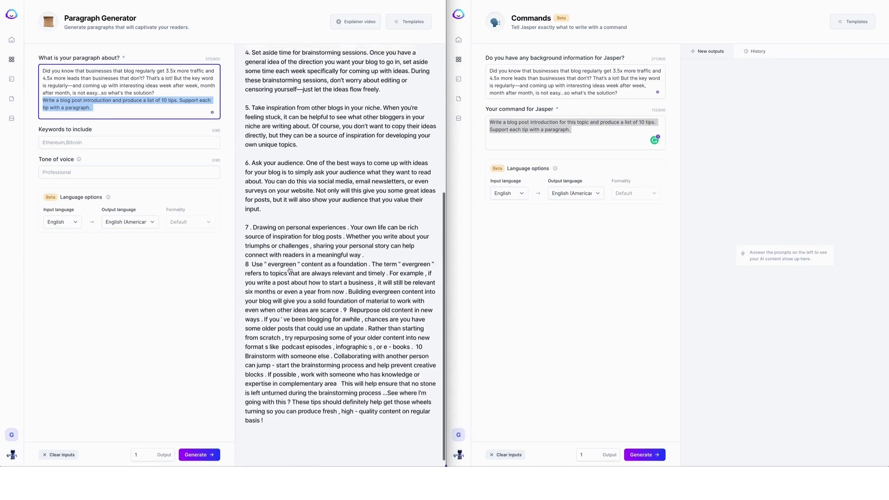
scroll(290, 270, up, 6)
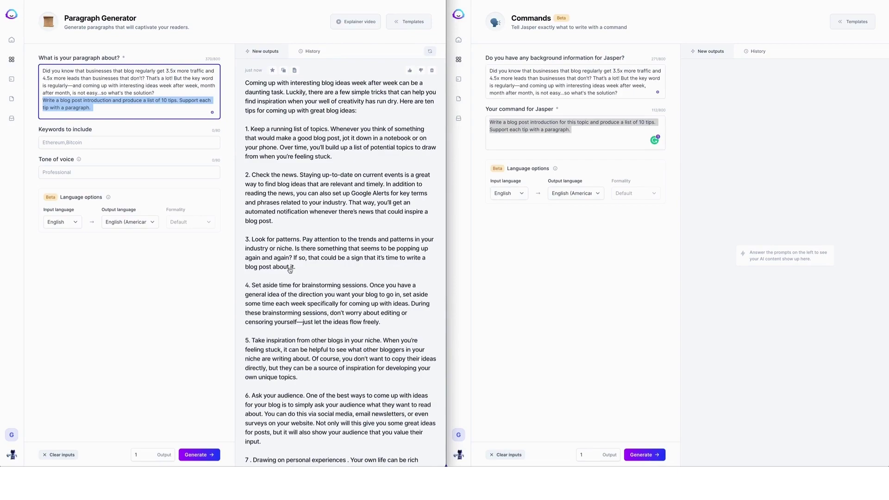
Generate two Commands outputs from the 10-tip blog post command
click(589, 132)
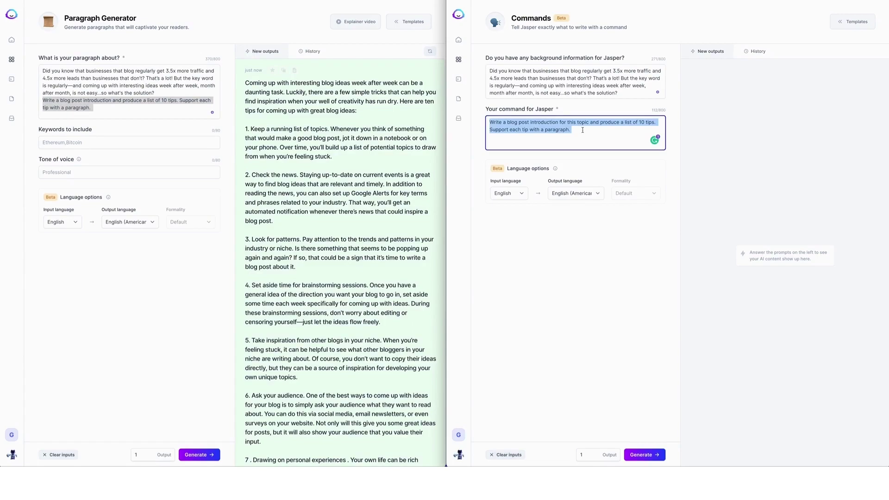
click(582, 130)
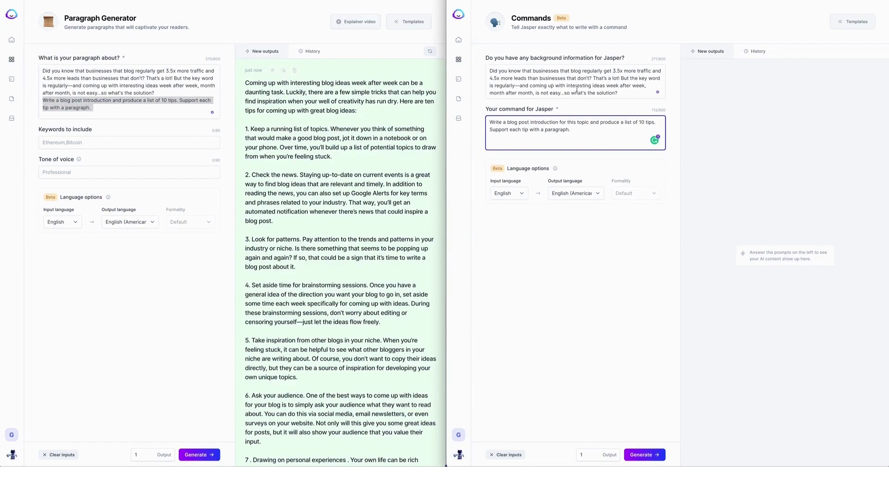
click(641, 458)
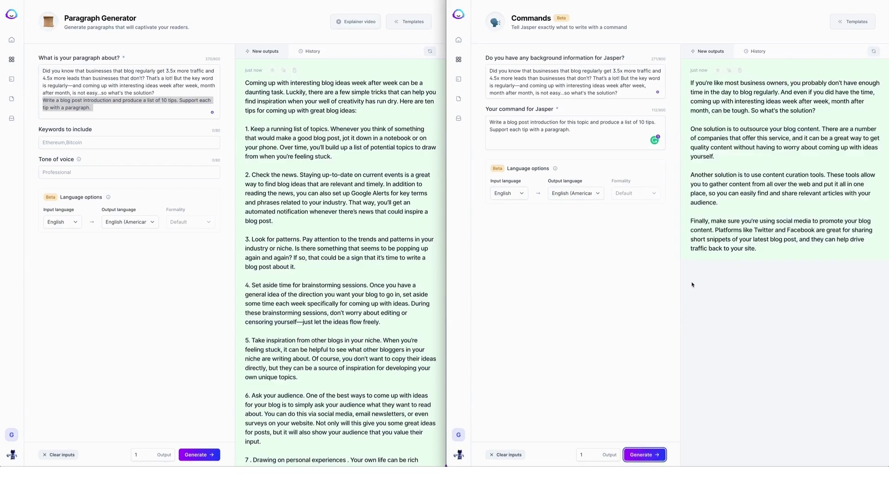
mouse_move(738, 253)
click(635, 455)
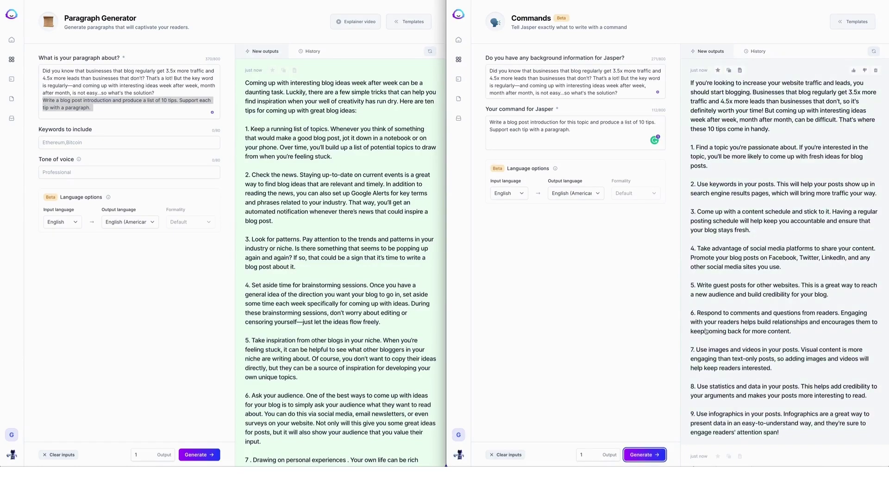
Preview the ten-tip output, then generate and review another Commands output, 'The Importance of Blogging'
scroll(749, 251, down, 1)
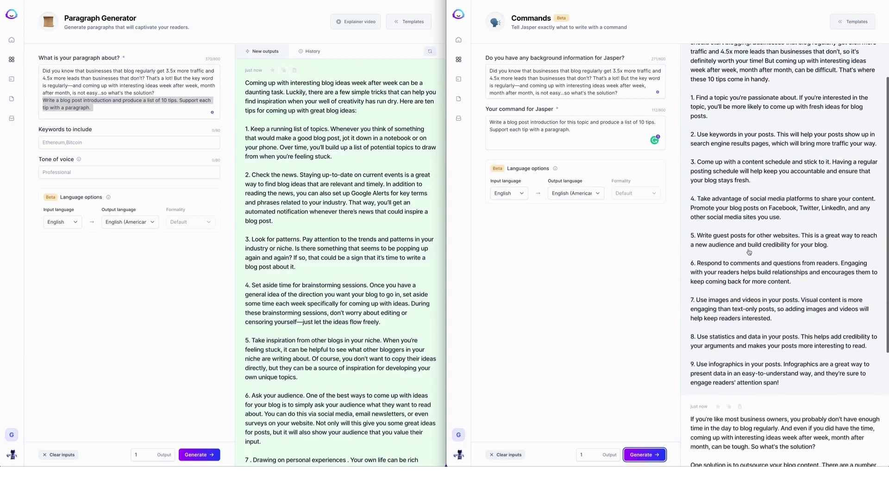
click(785, 379)
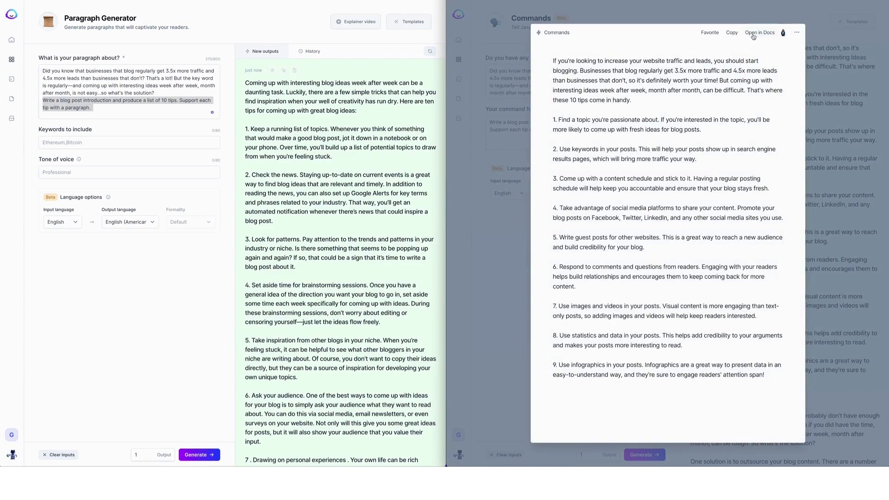
click(832, 32)
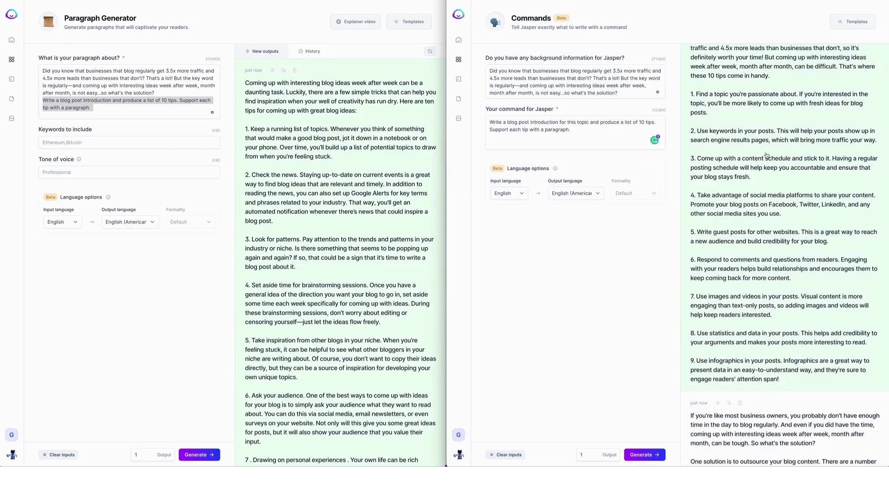
click(633, 456)
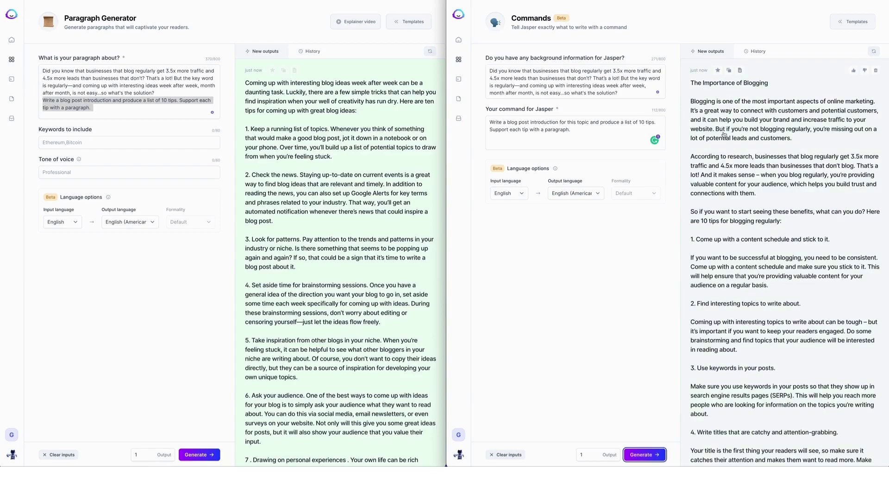
scroll(729, 161, down, 5)
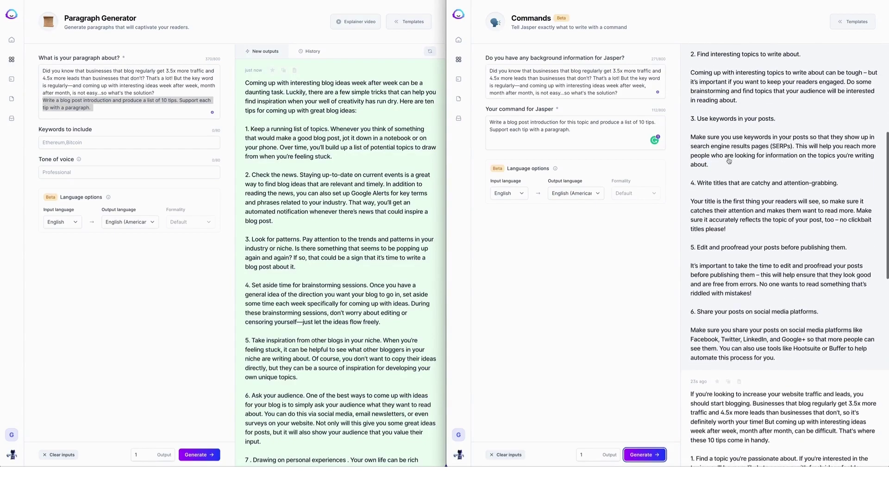
scroll(729, 160, up, 5)
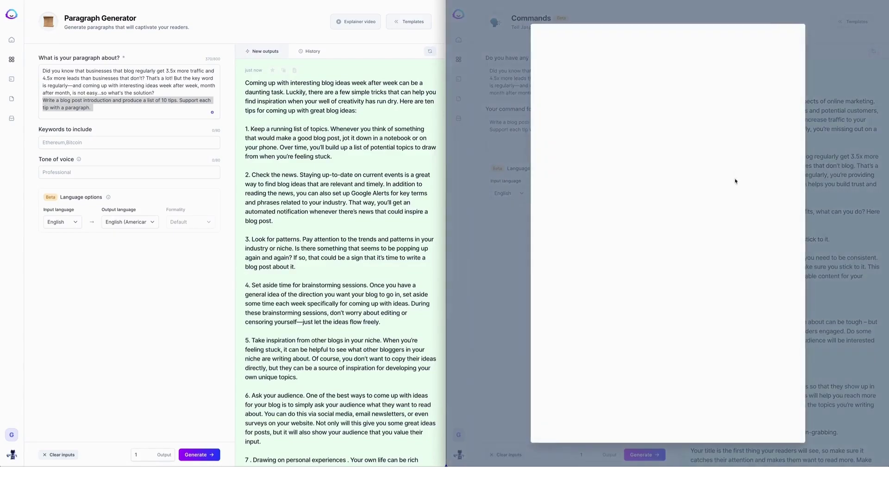
drag(610, 190, 540, 61)
click(576, 209)
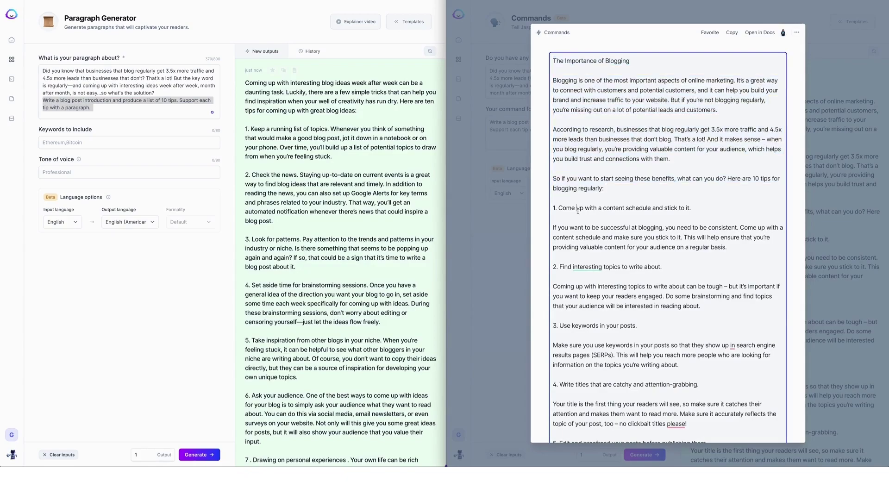
drag(553, 208, 691, 208)
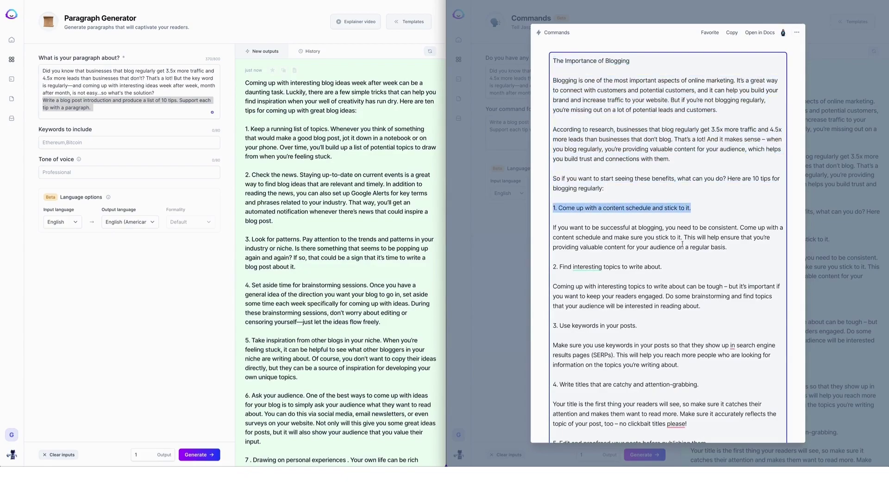
drag(728, 249, 547, 227)
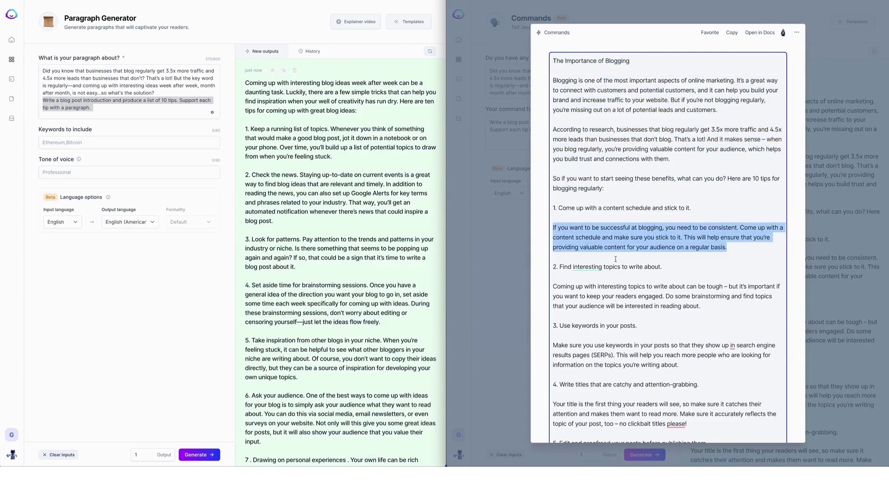
scroll(669, 339, down, 3)
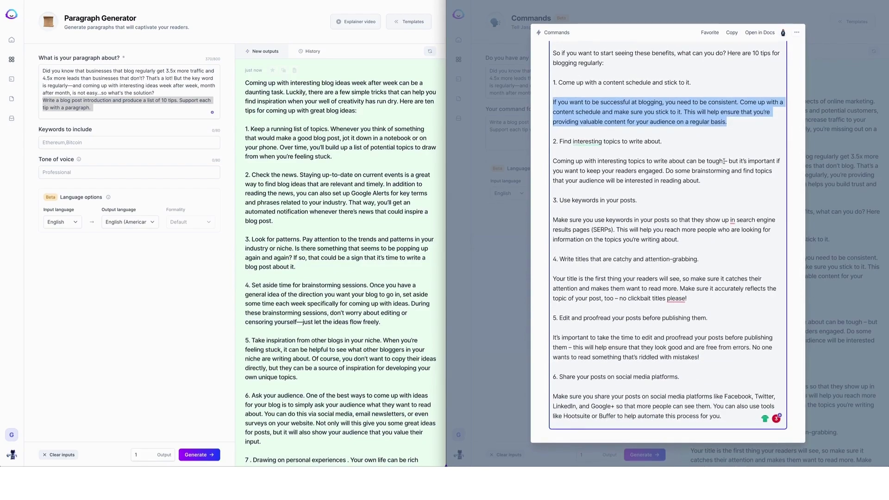
click(767, 35)
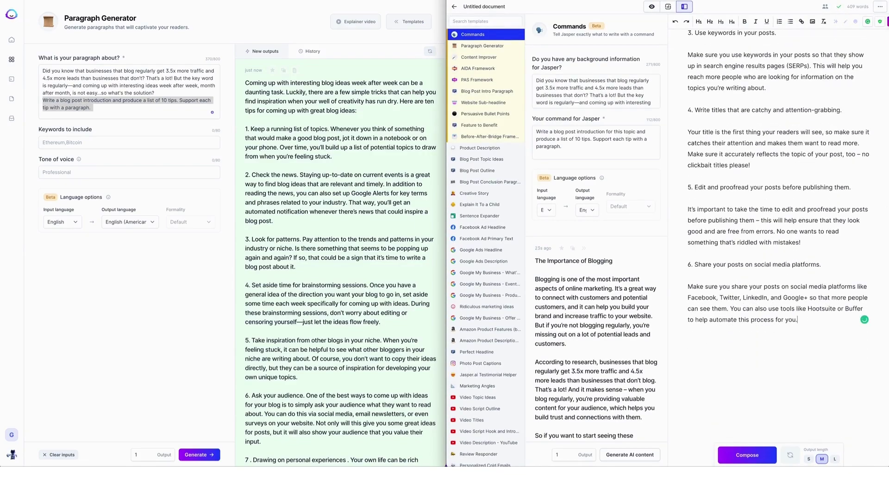
Have Jasper compose a continuation of the Importance of Blogging document in Boss Mode
click(766, 454)
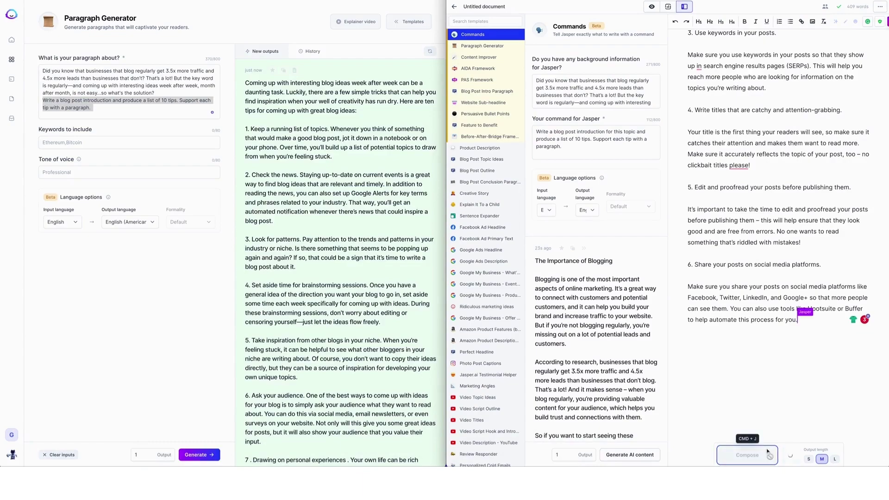